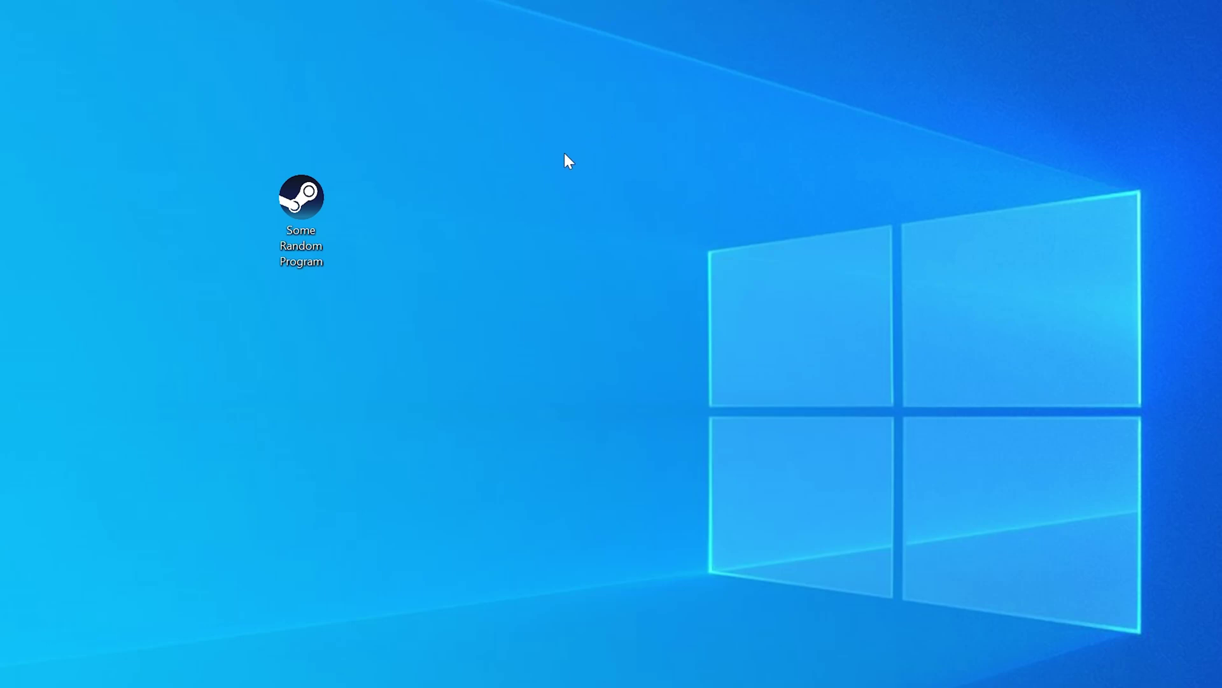
# Launch the desktop program to reproduce the missing openal32.dll error, then bring up the Win+X menu
pyautogui.doubleClick(320, 205)
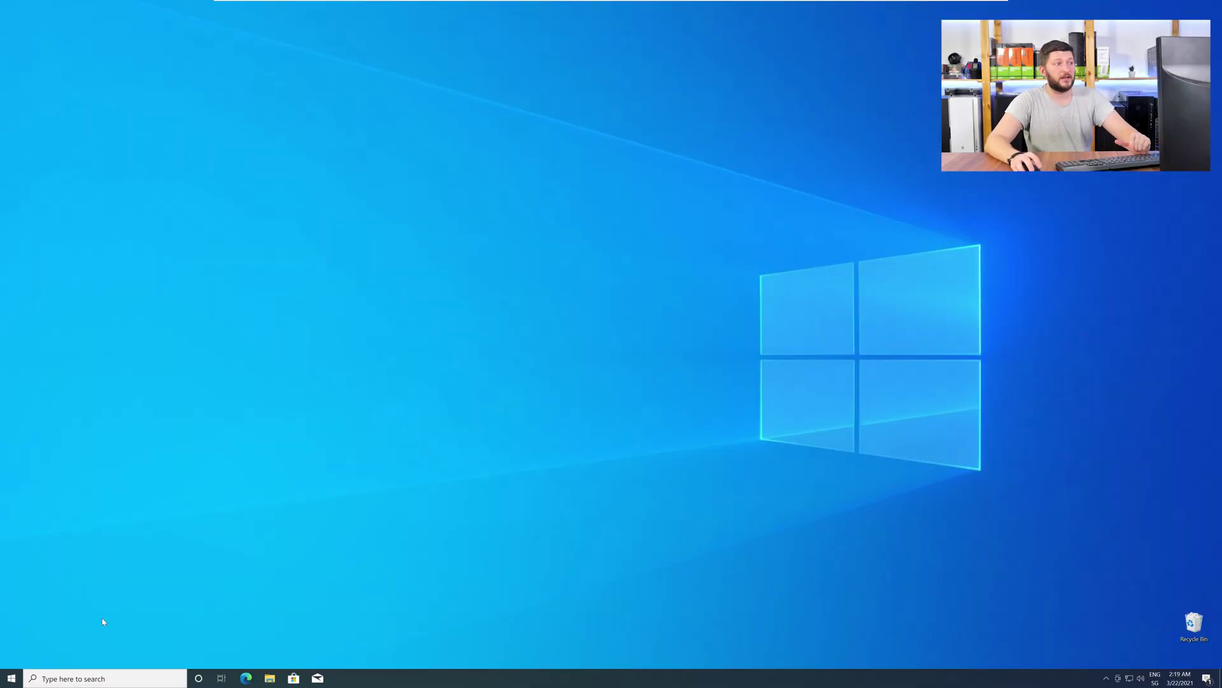
pyautogui.rightClick(7, 680)
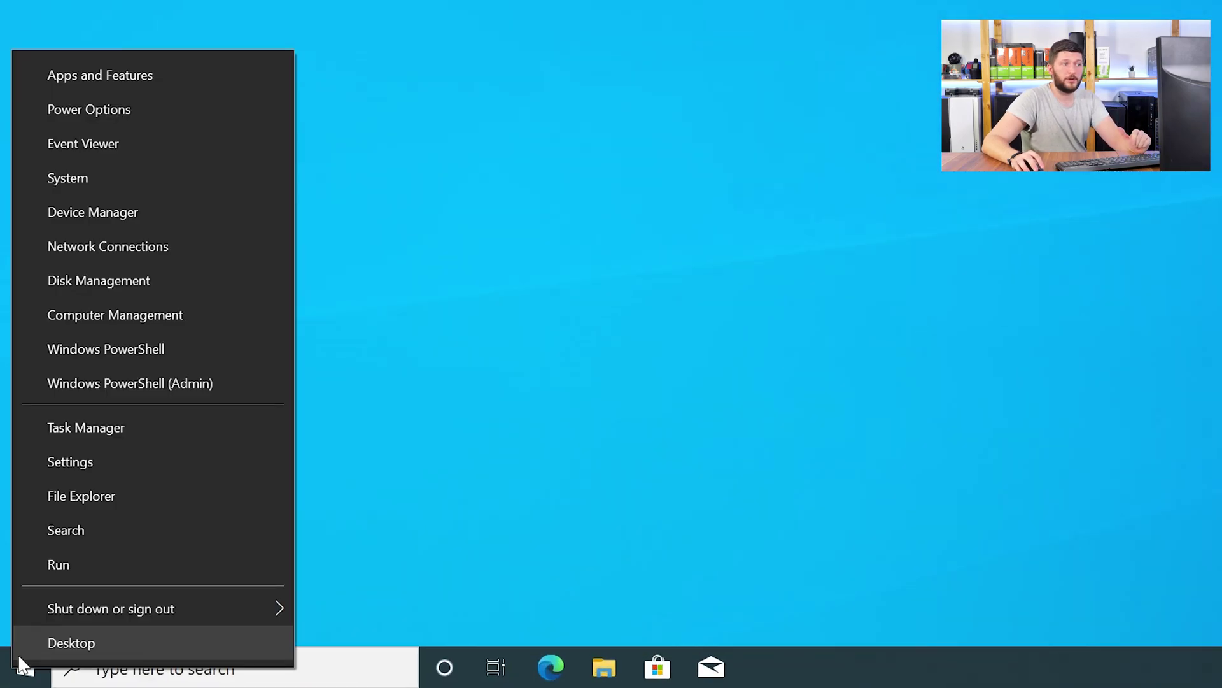
# Check on the About page that Windows is a 64-bit operating system
pyautogui.click(146, 179)
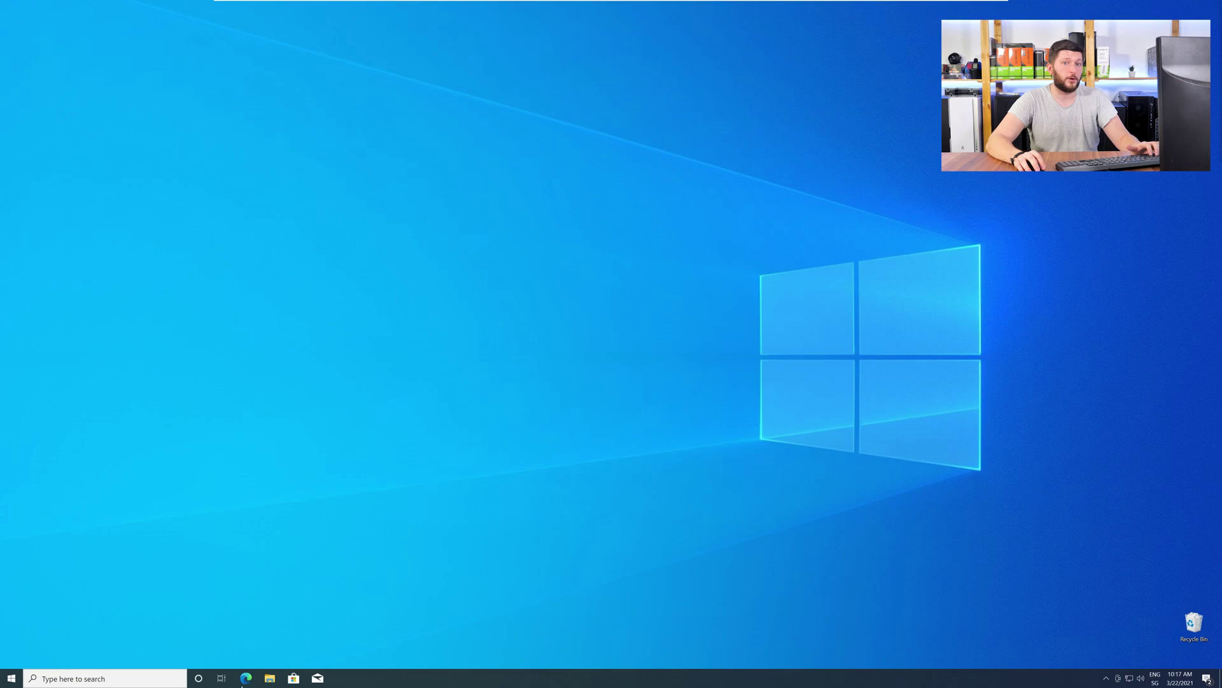
# Load the sts-tutorial openal32.dll download page in a new Edge window
pyautogui.click(247, 680)
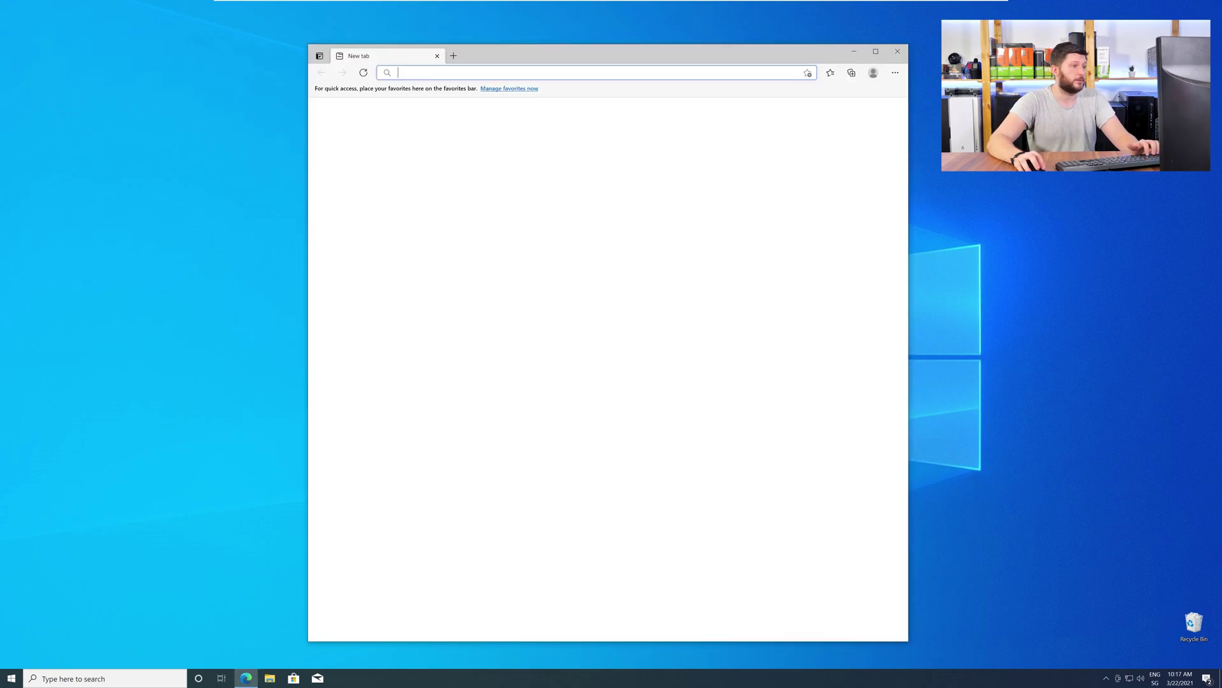
pyautogui.write('https://www.sts-tutorial.com/download/openal32')
pyautogui.press('Return')
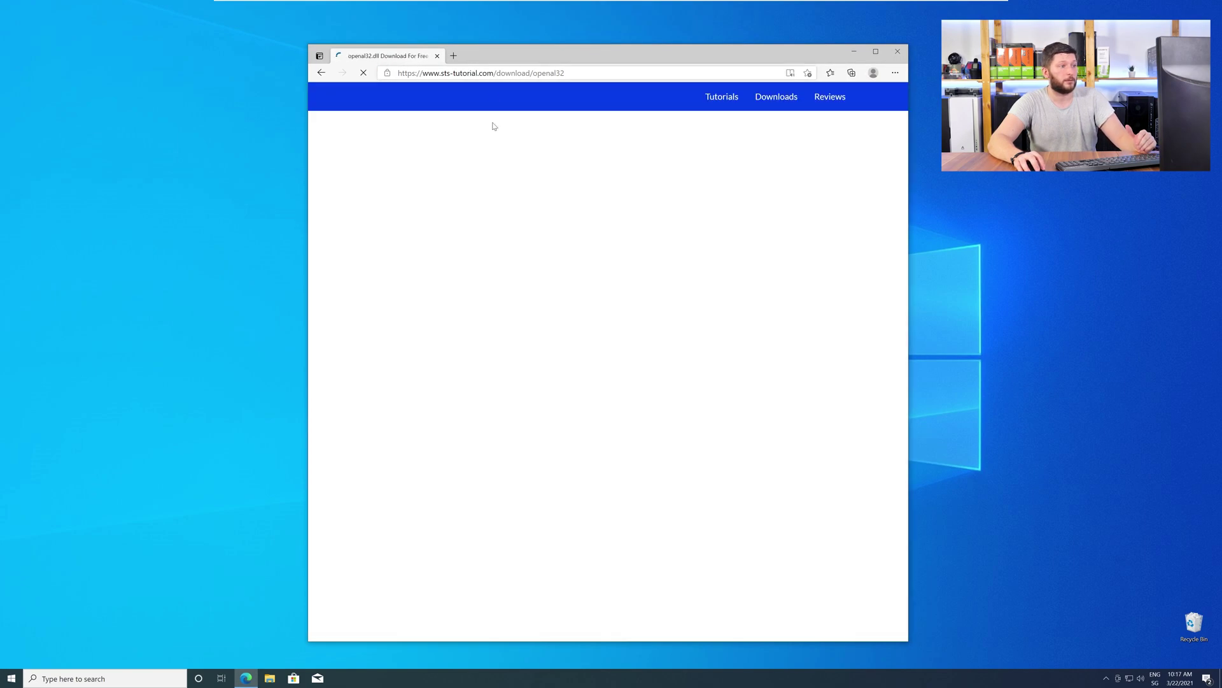
# Download the openal32.dll (32-Bit) zip, dismissing the ad overlay, and close Edge
pyautogui.scroll(-15, 604, 357)
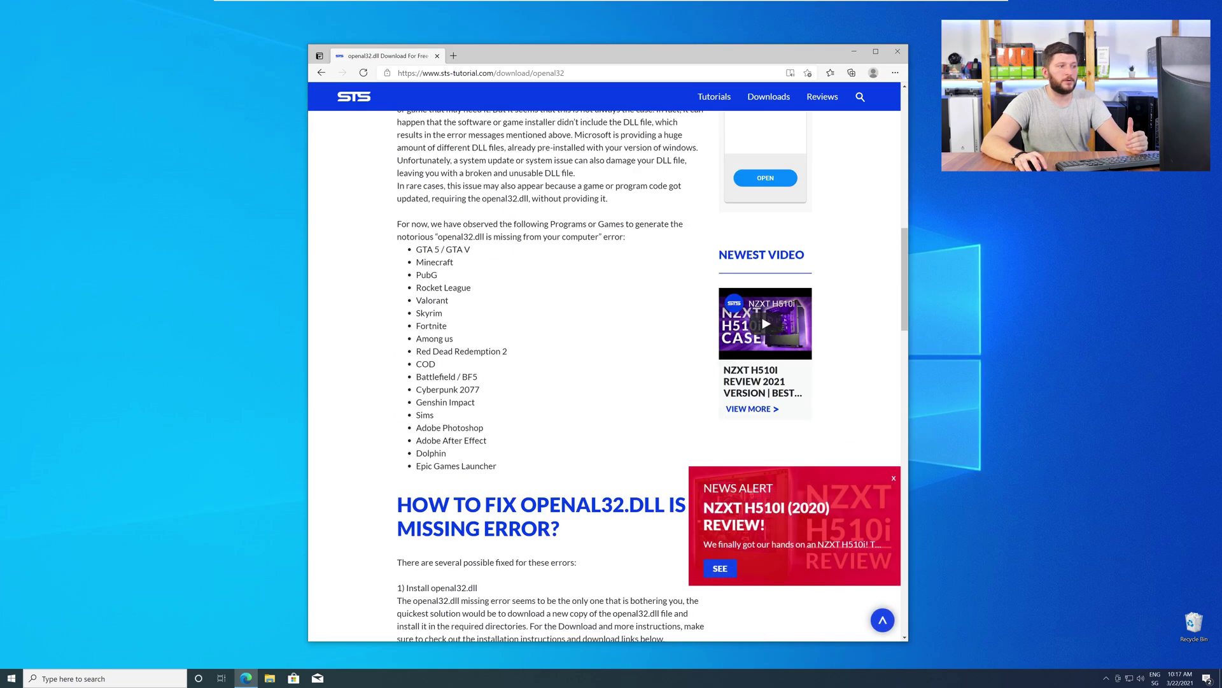
pyautogui.scroll(-10, 637, 319)
pyautogui.click(666, 283)
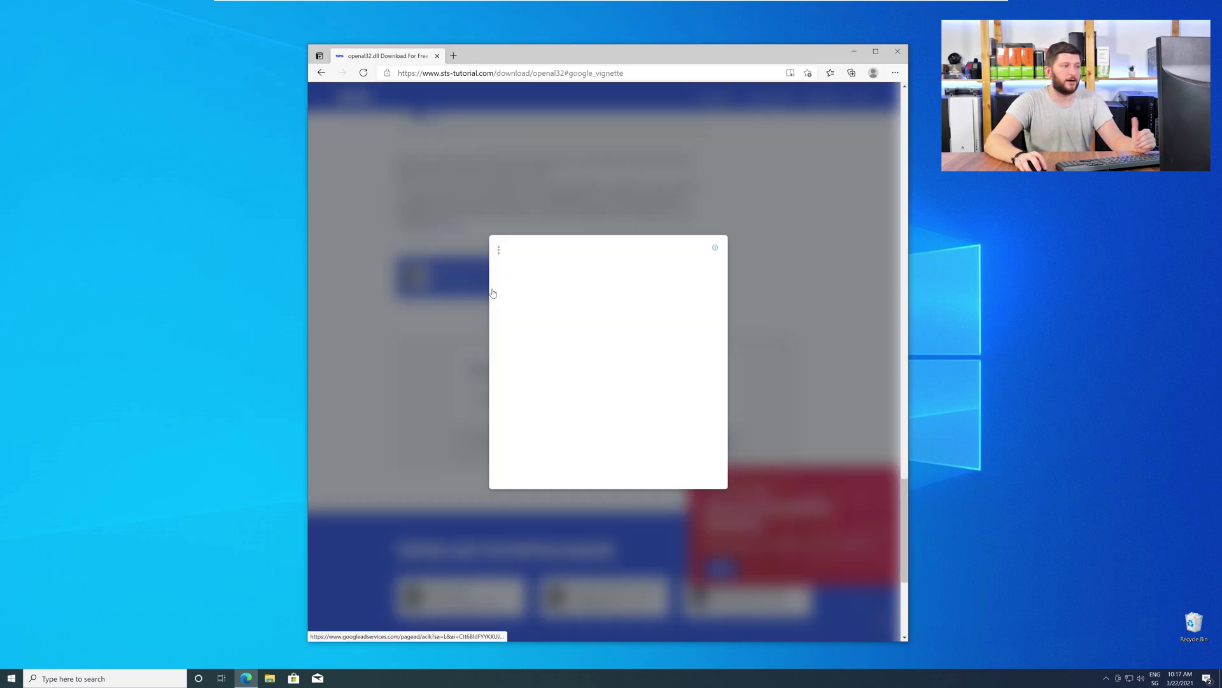
pyautogui.click(556, 470)
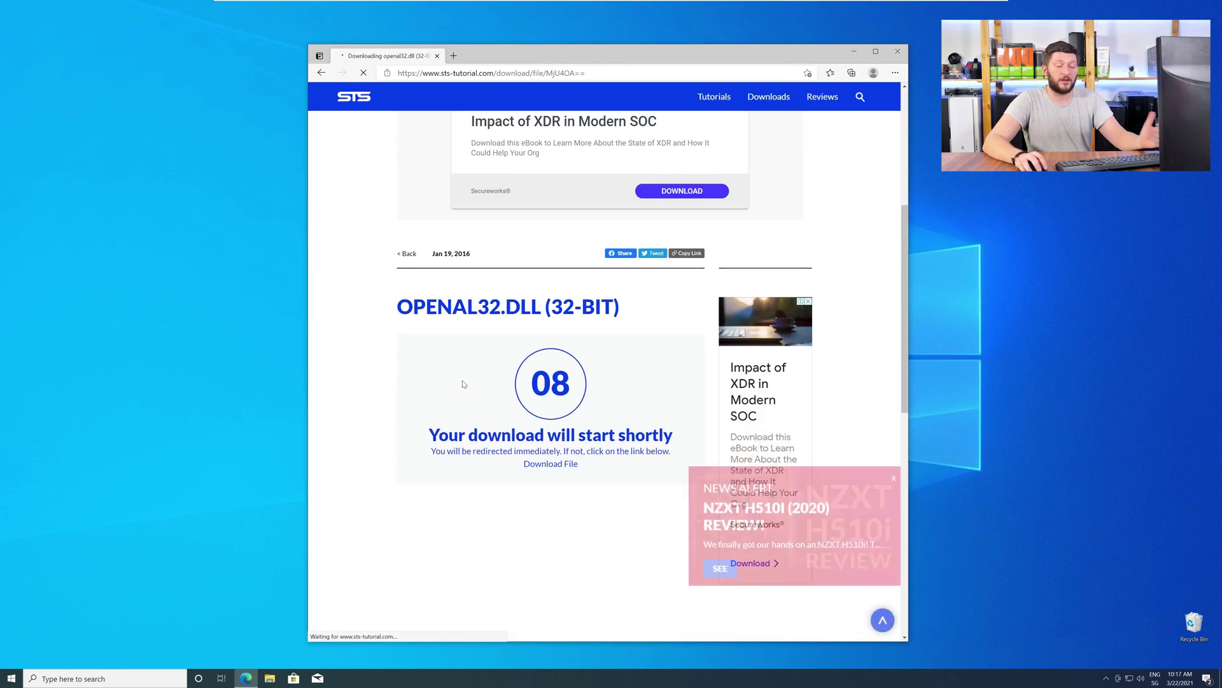
pyautogui.click(548, 356)
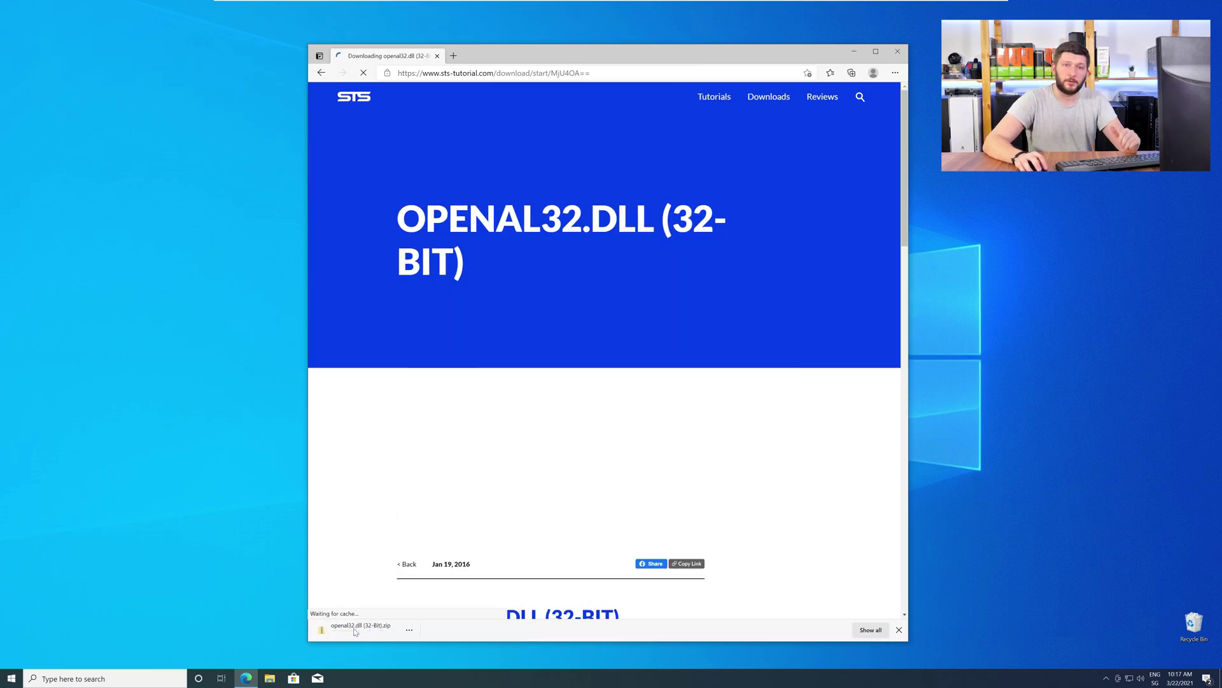
pyautogui.click(899, 55)
# Open the zip's 32-Bit folder alongside a second Explorer window showing C:\Windows
pyautogui.moveTo(701, 68); pyautogui.dragTo(607, 371)
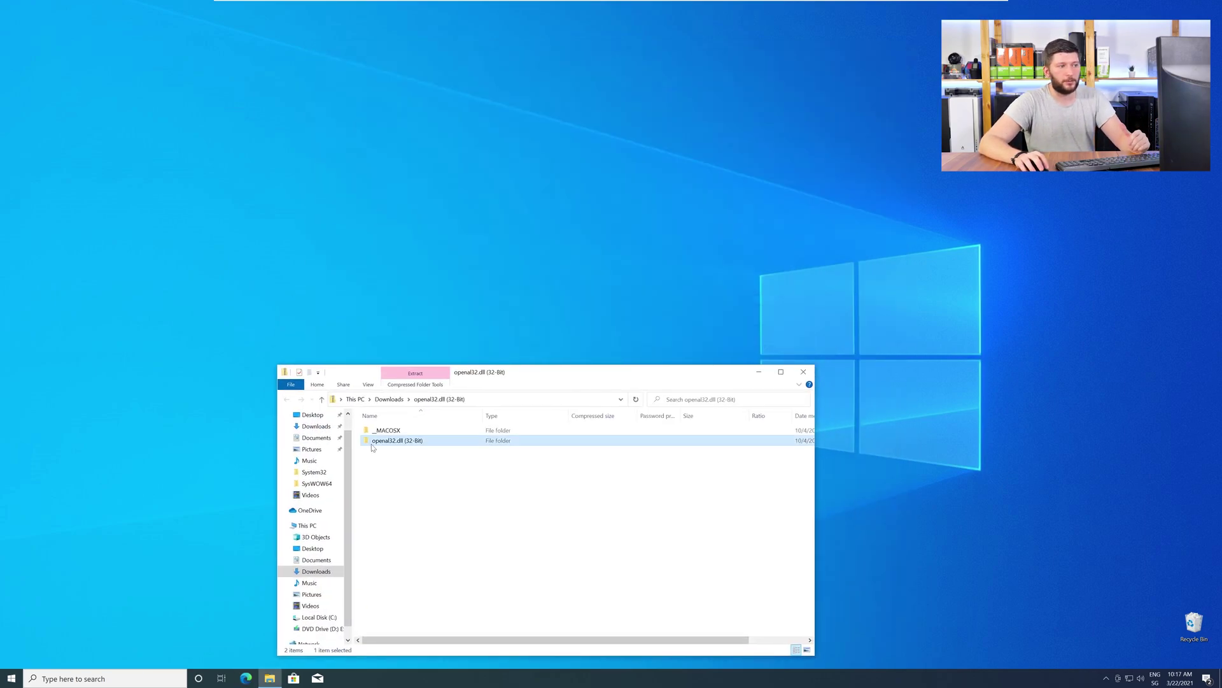
pyautogui.doubleClick(394, 440)
pyautogui.press('super+e')
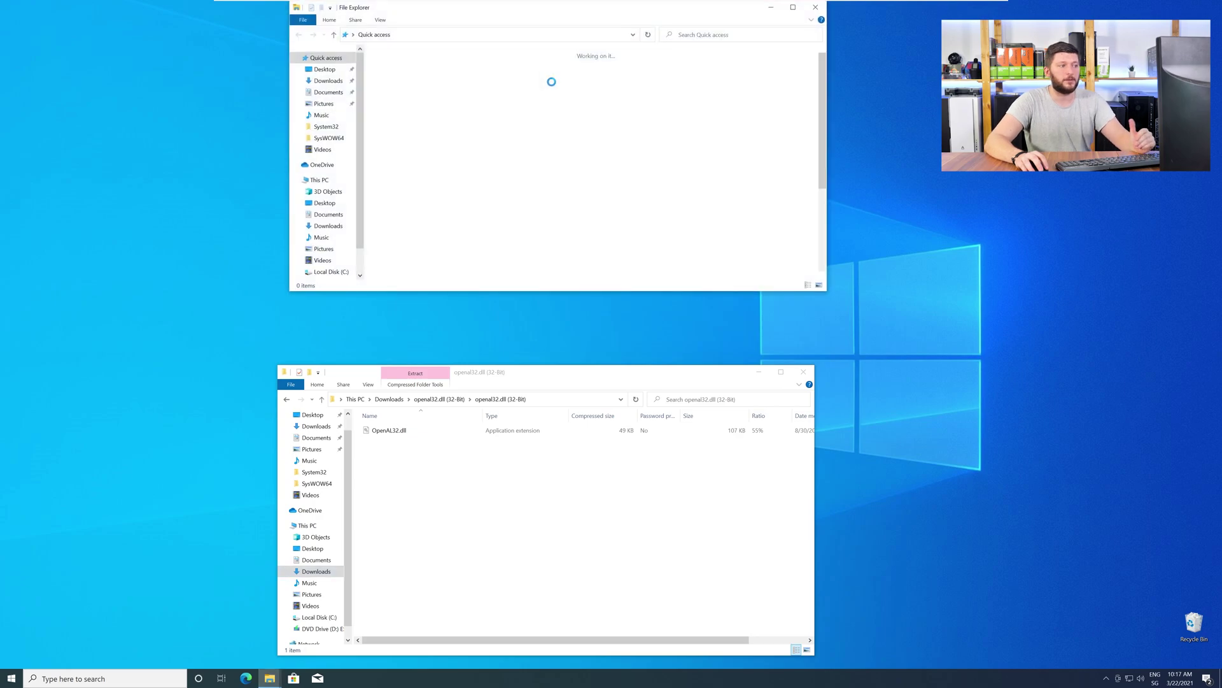
pyautogui.moveTo(558, 11); pyautogui.dragTo(625, 78)
pyautogui.click(386, 249)
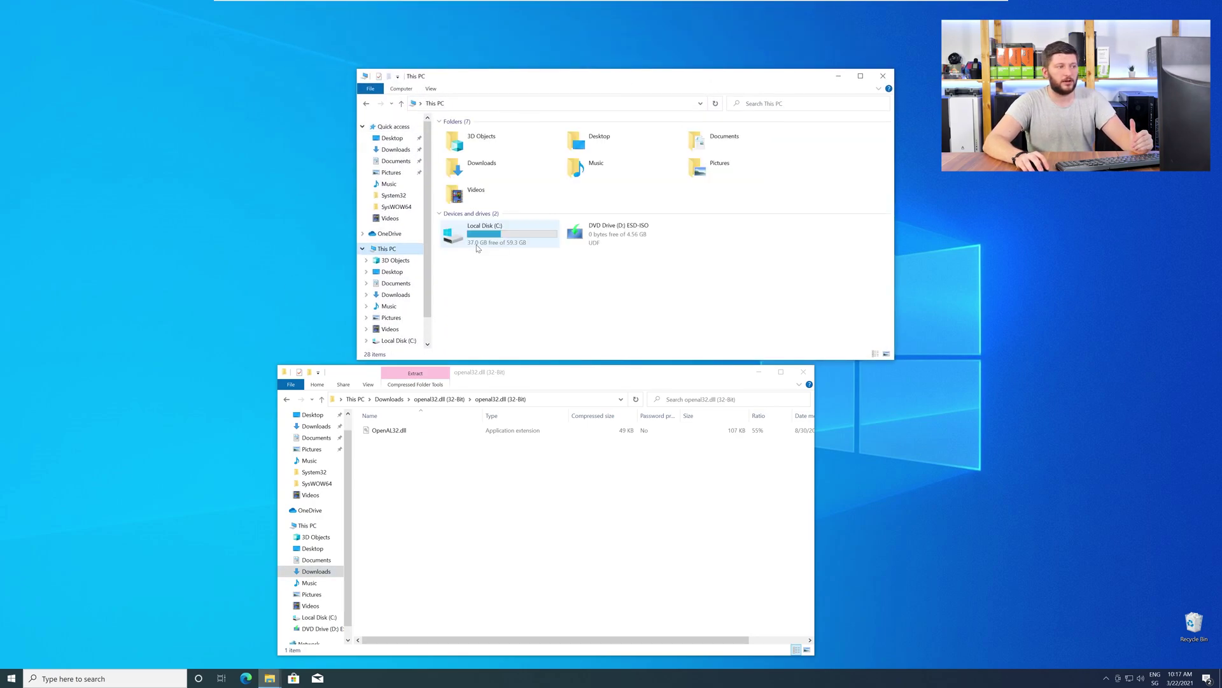
pyautogui.doubleClick(520, 242)
pyautogui.doubleClick(484, 177)
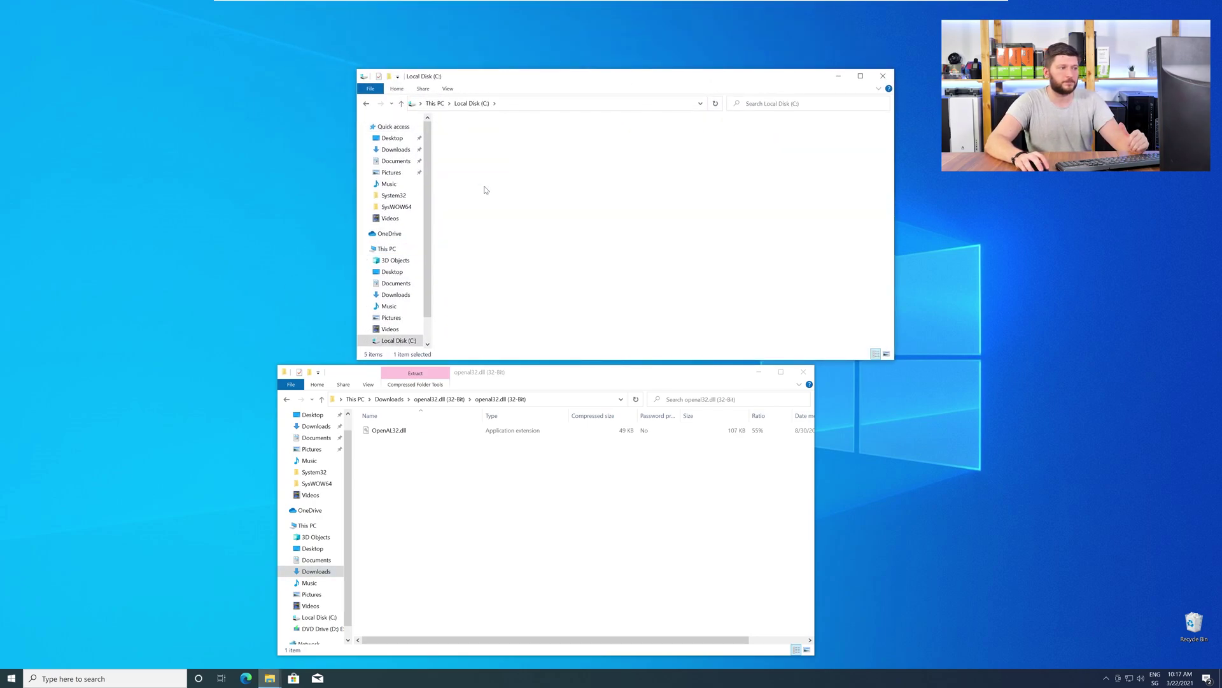
pyautogui.scroll(-14, 512, 263)
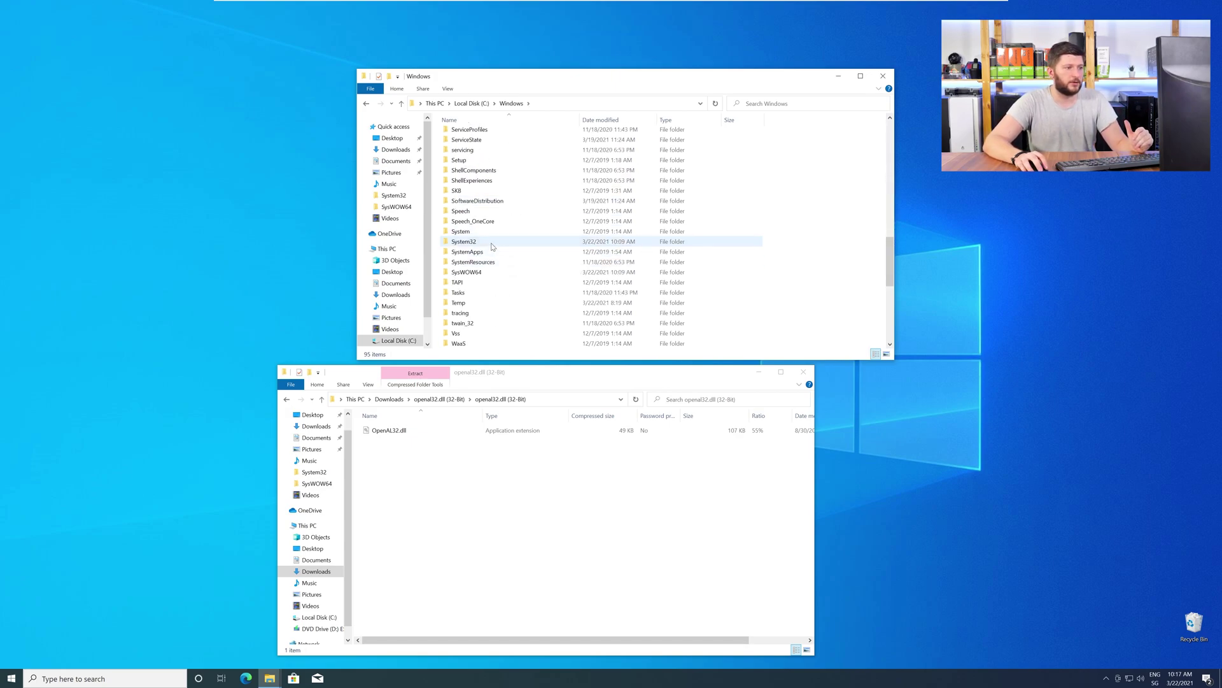
pyautogui.click(478, 242)
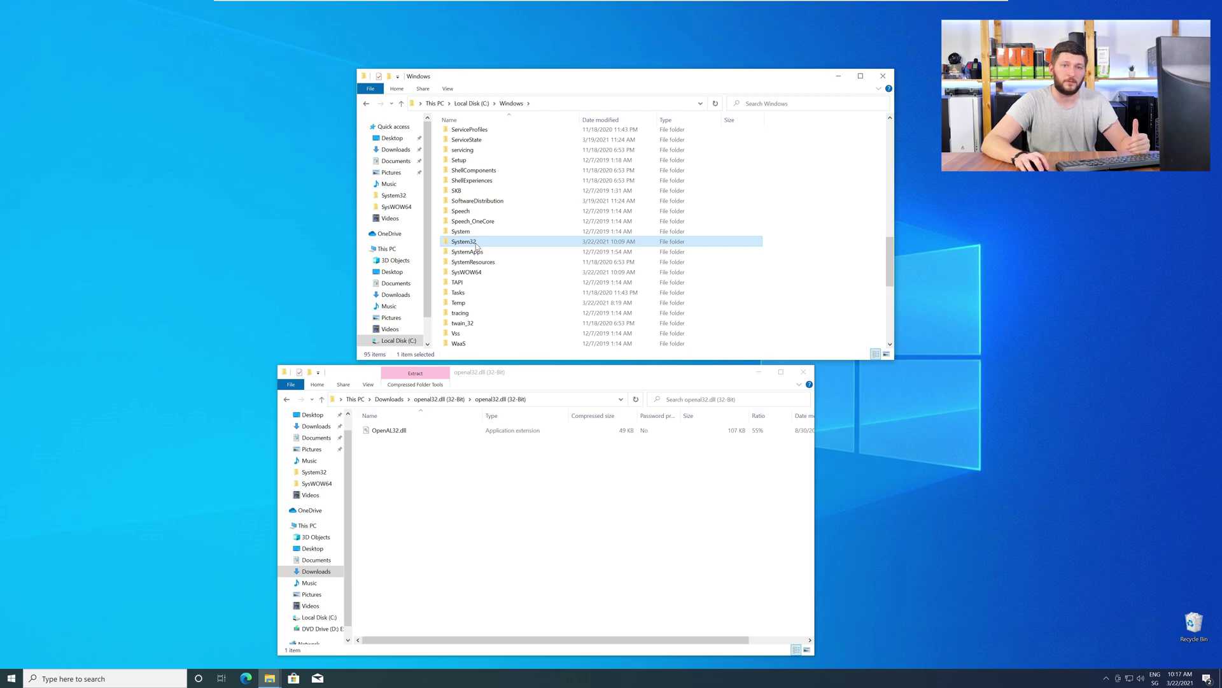
# Copy OpenAL32.dll into System32 and SysWOW64, granting administrator permission, then close the Windows folder
pyautogui.moveTo(389, 430); pyautogui.dragTo(465, 244)
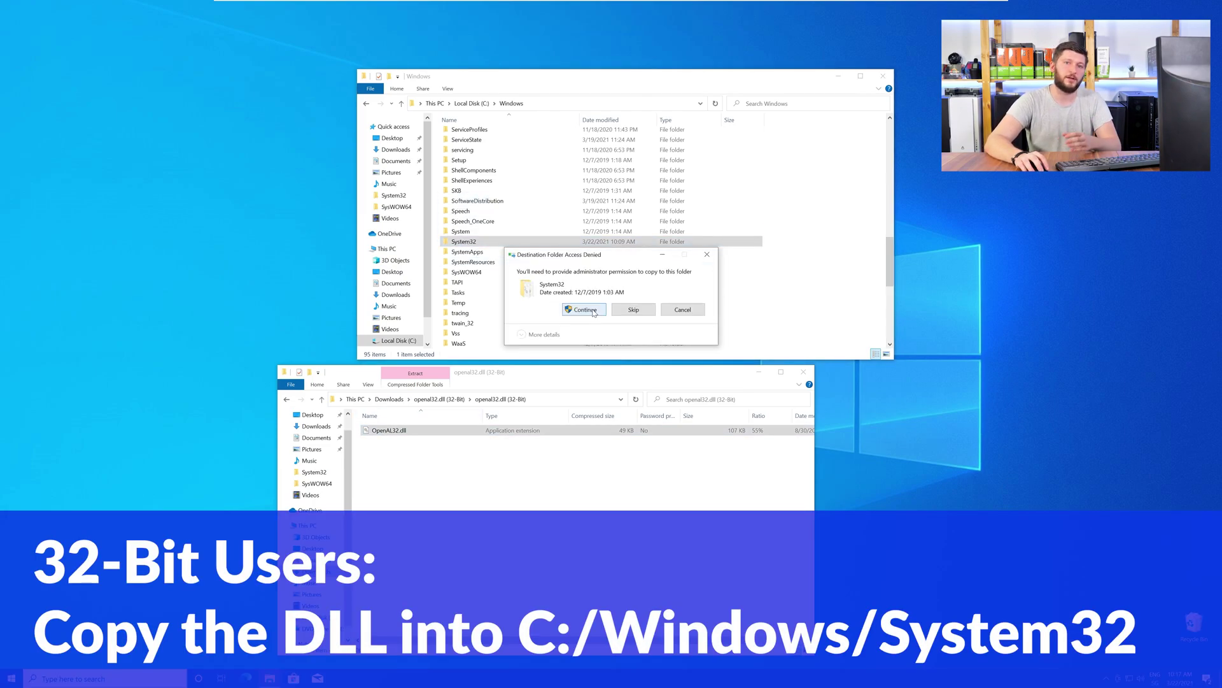
pyautogui.click(585, 310)
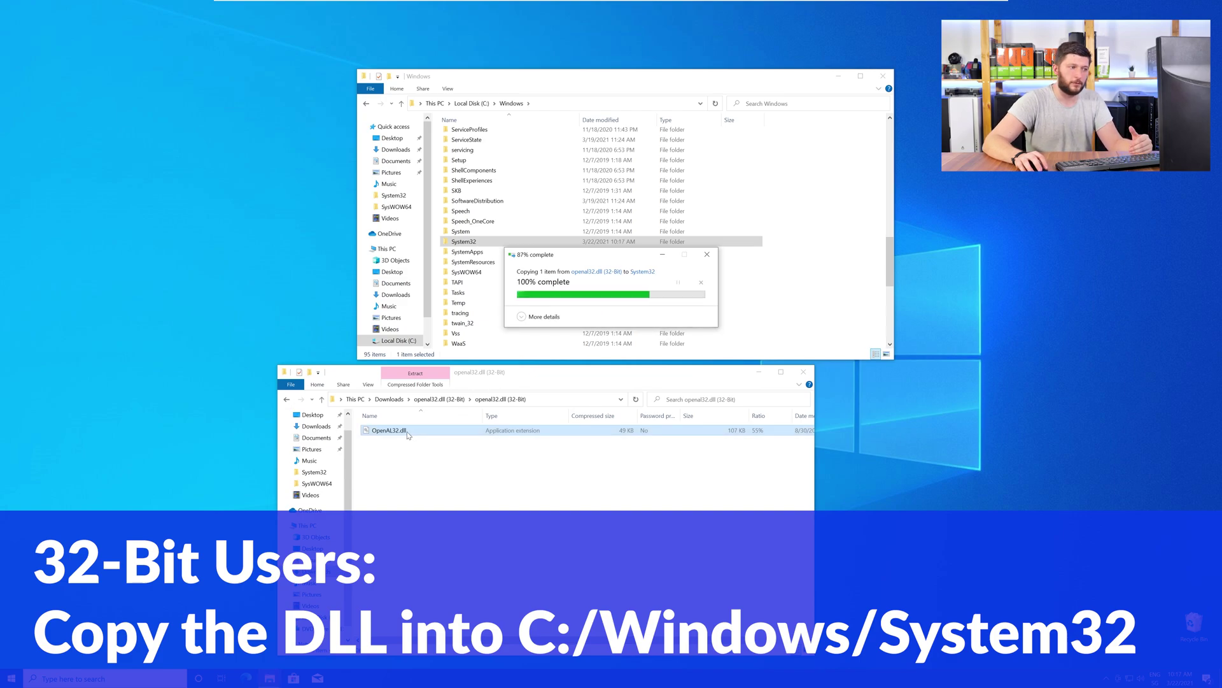
pyautogui.moveTo(465, 274); pyautogui.dragTo(466, 273)
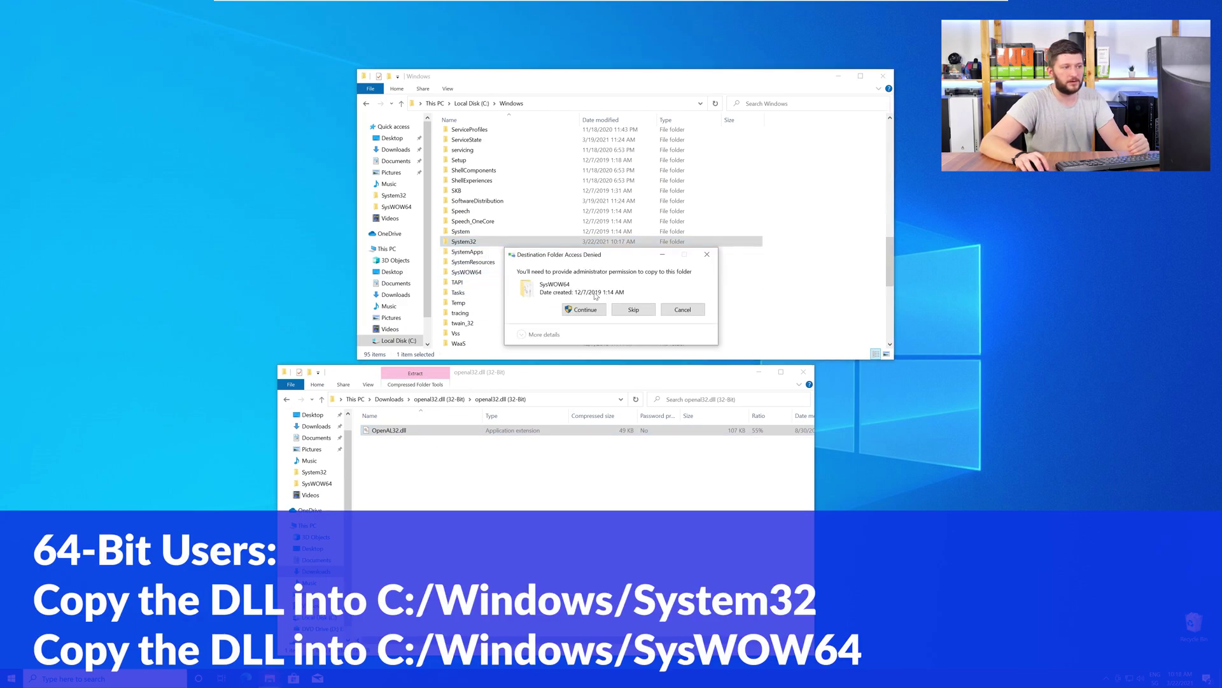
pyautogui.click(585, 310)
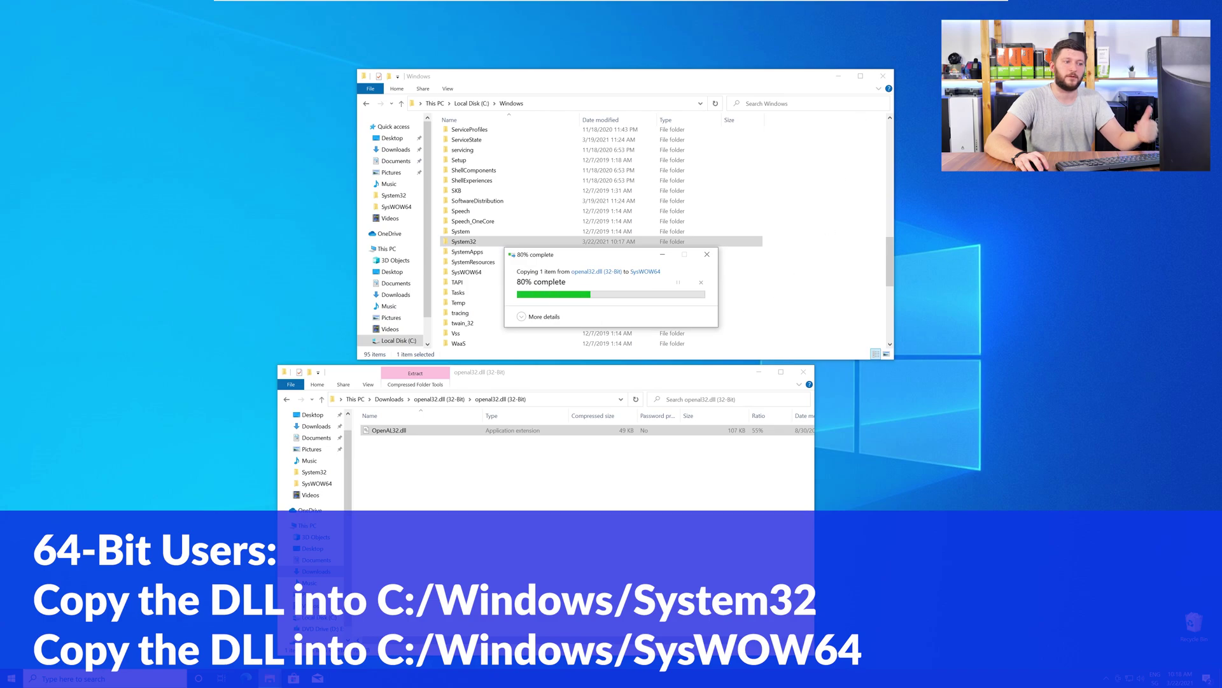
pyautogui.click(884, 78)
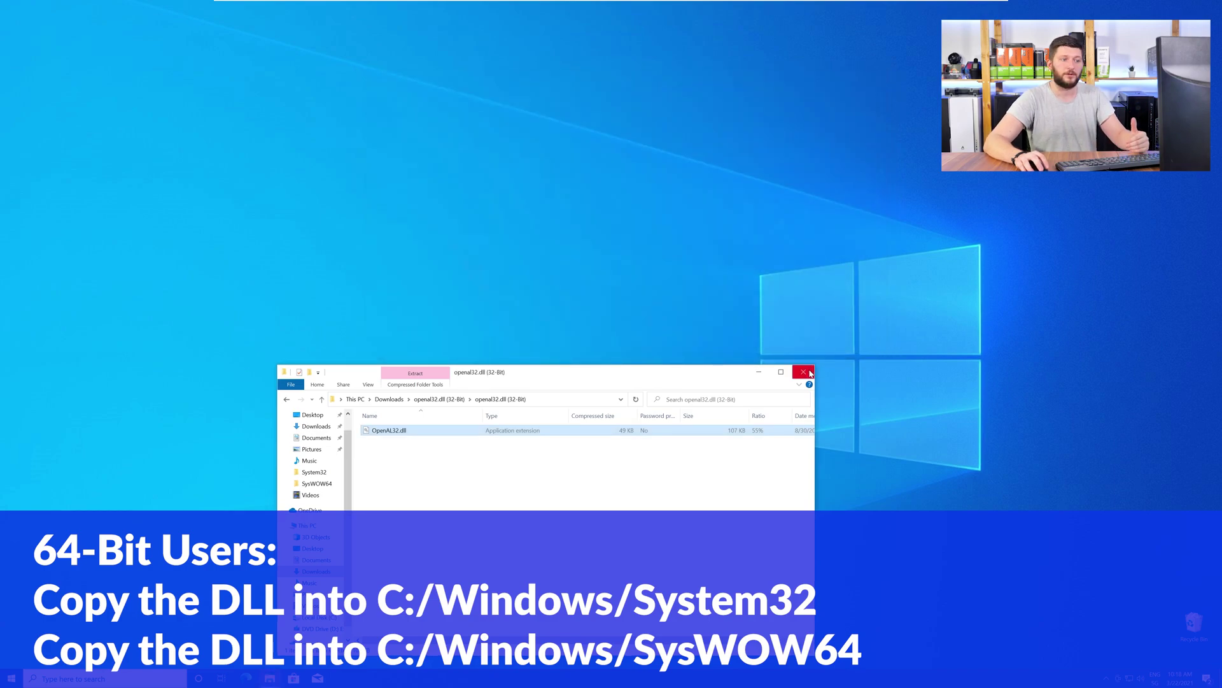
# Close the compressed openal32.dll folder window
pyautogui.click(804, 372)
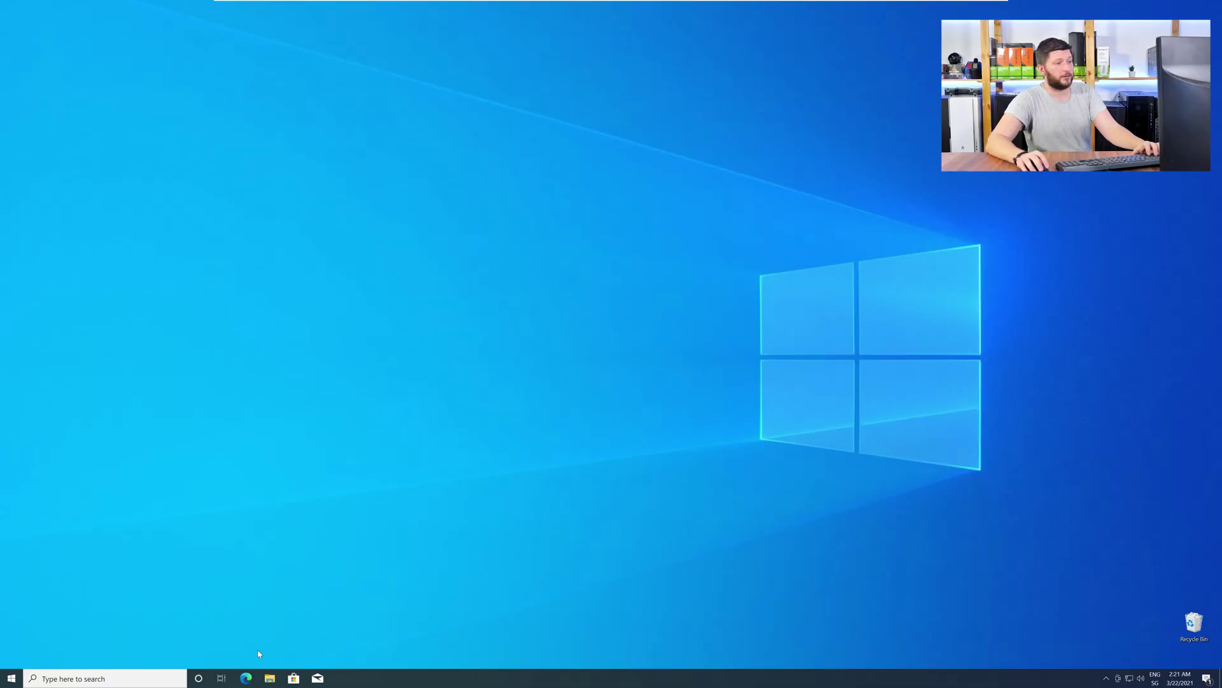
# Download vc_redist.x64.exe from the sts-tutorial redistributable 2019 page and launch its installer
pyautogui.click(246, 678)
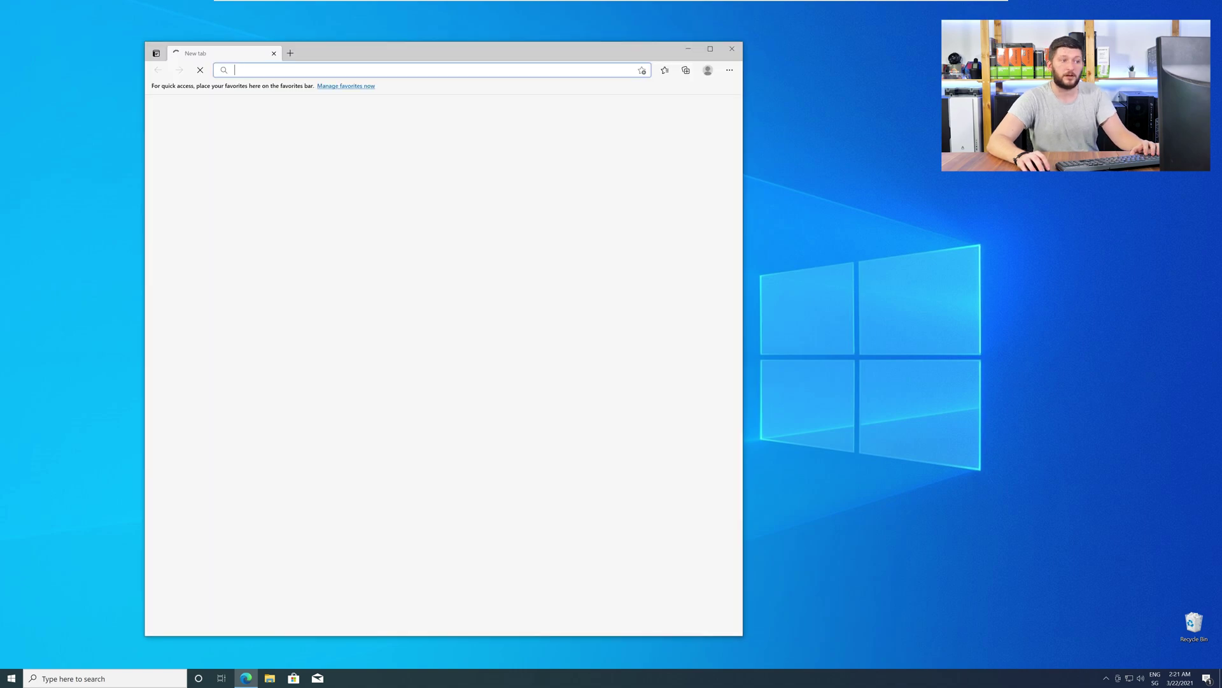
pyautogui.write('https://www.sts-tutorial.com/download/credistributable2019')
pyautogui.press('Return')
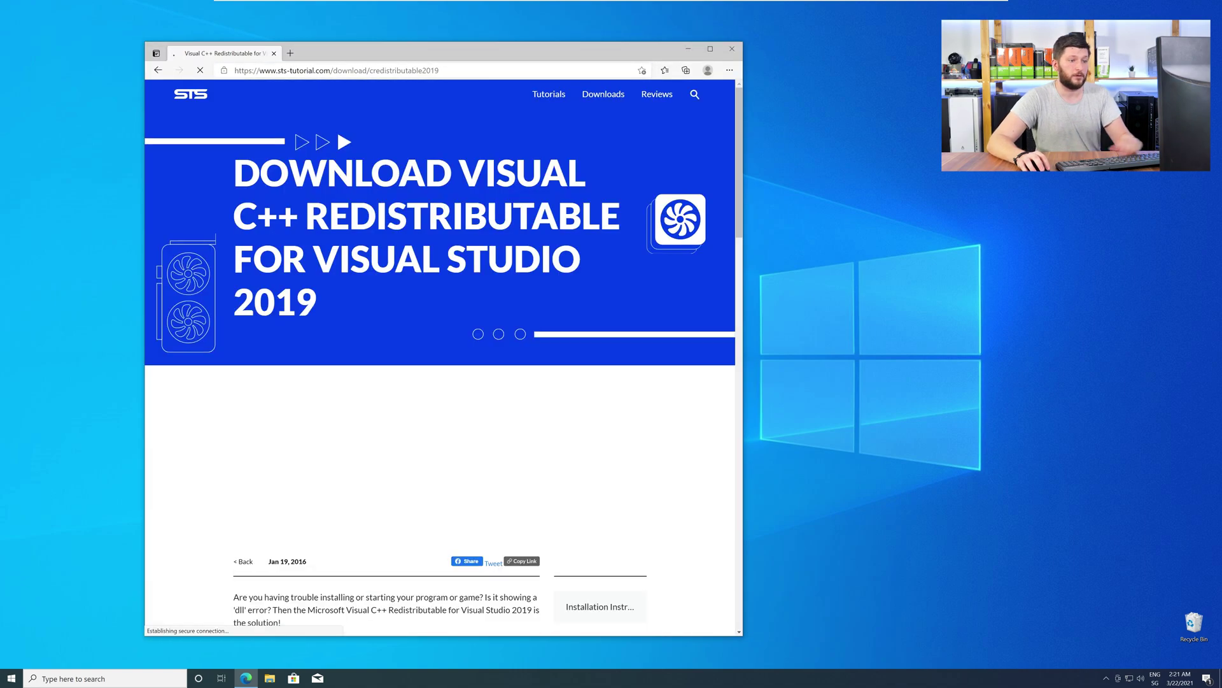
pyautogui.scroll(-10, 196, 329)
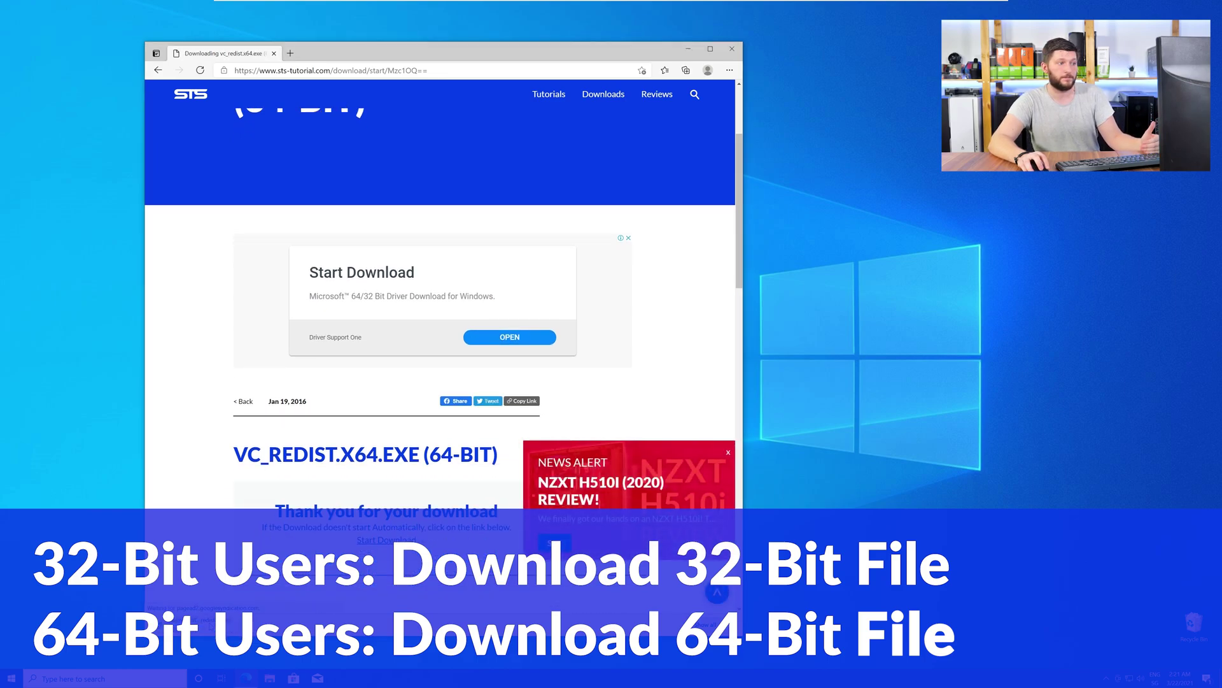
pyautogui.click(731, 53)
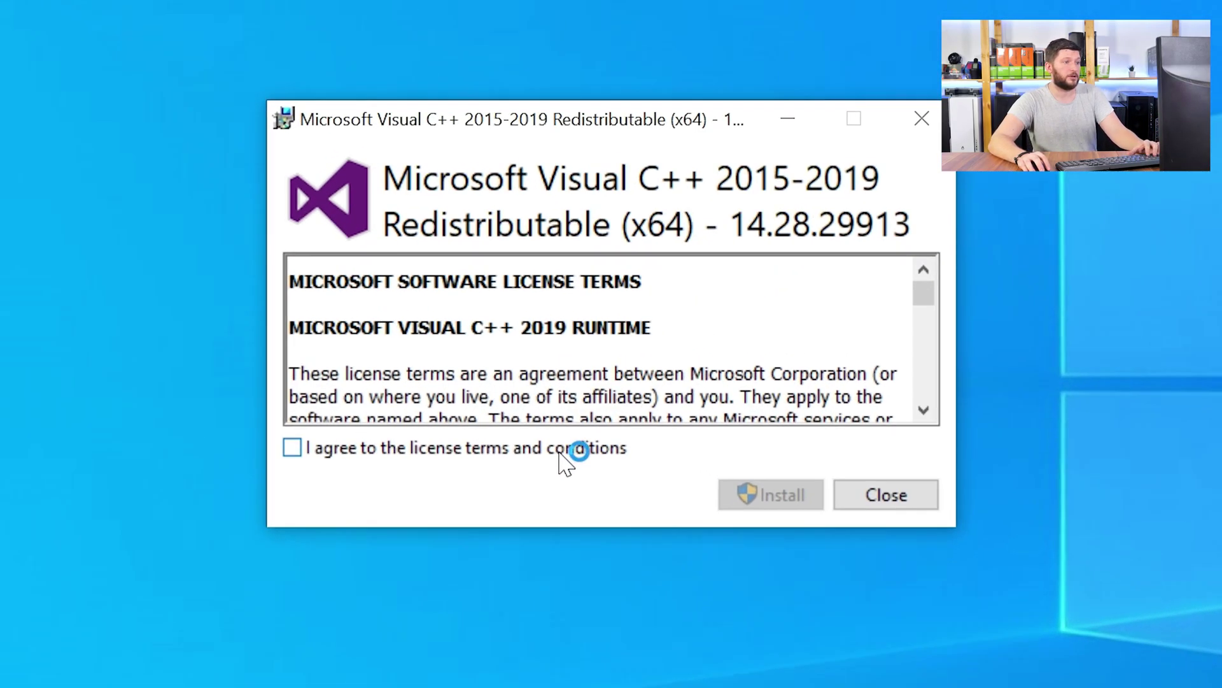
# Accept the license terms and install Visual C++ 2015-2019 Redistributable (x64) with admin approval
pyautogui.click(562, 454)
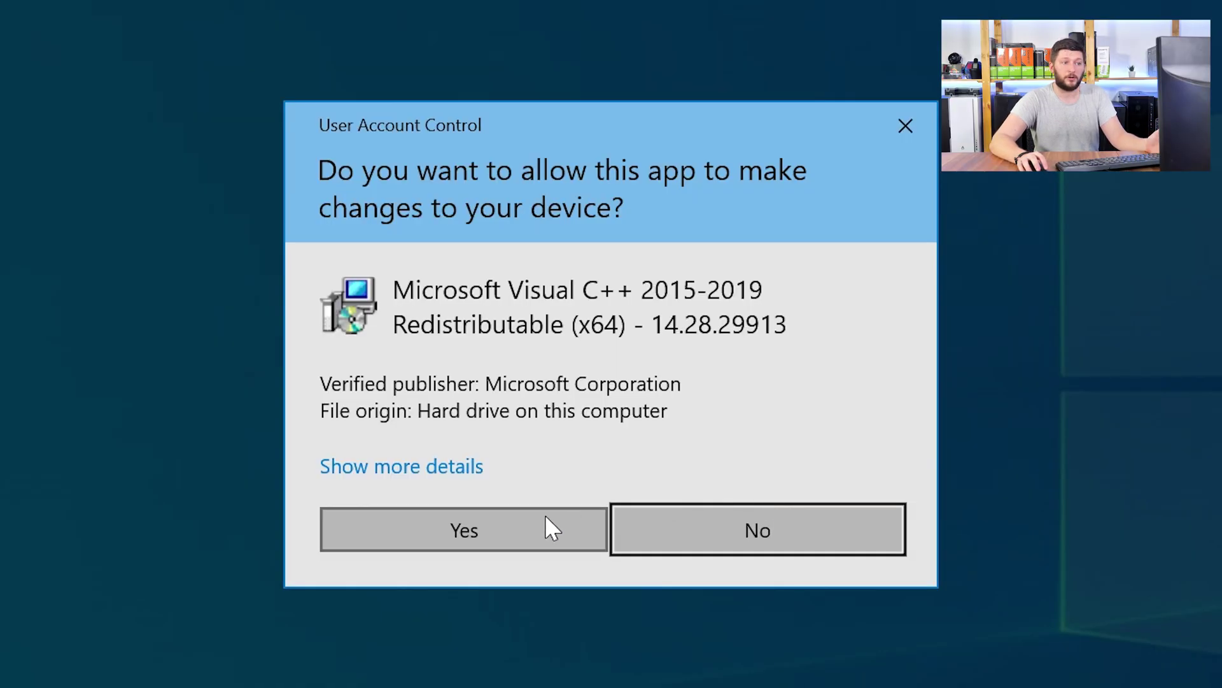
pyautogui.click(545, 521)
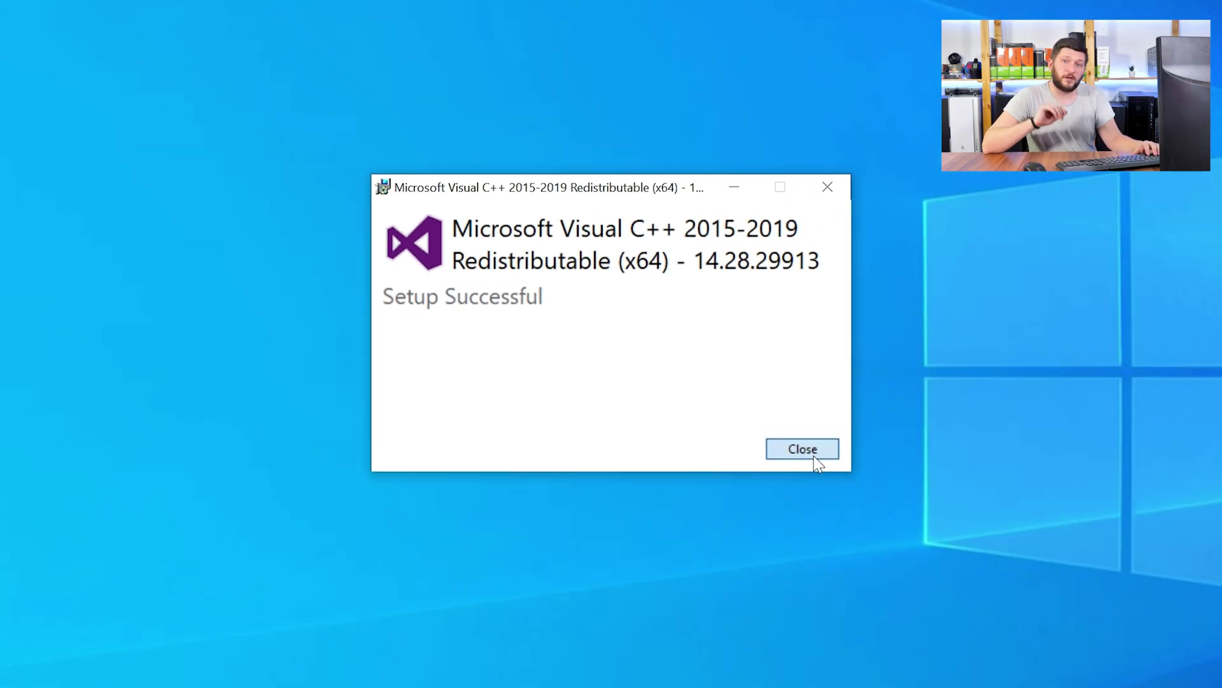
# Close the Setup Successful installer window
pyautogui.click(899, 503)
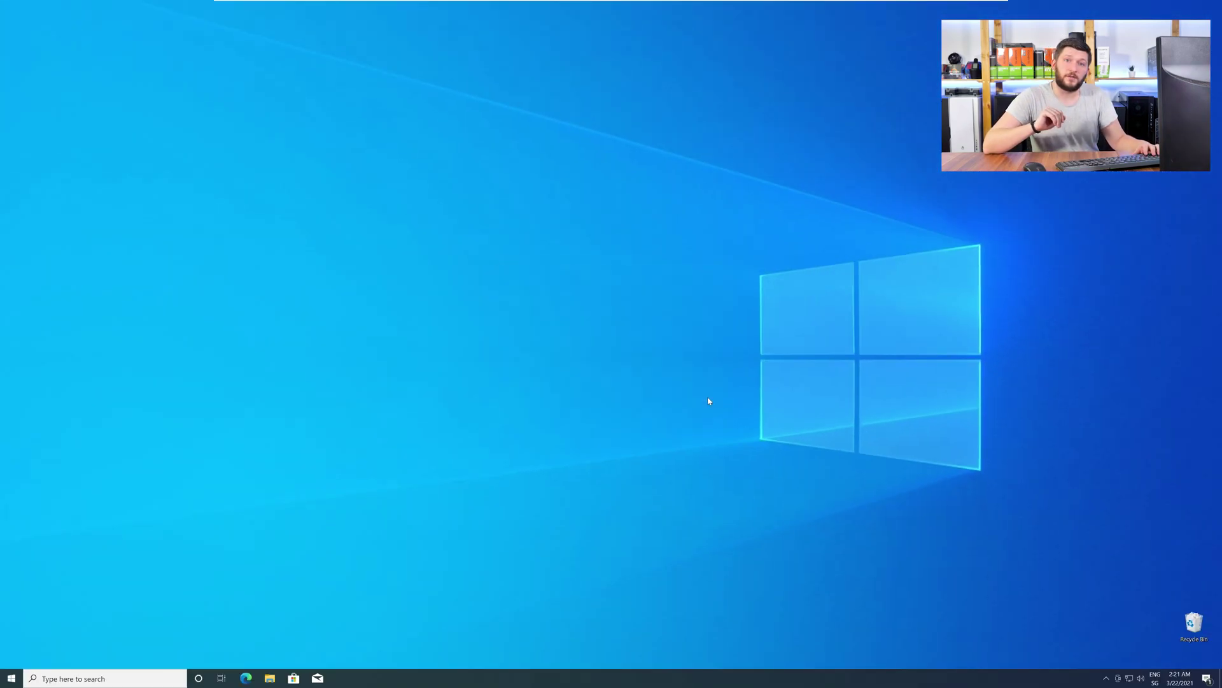